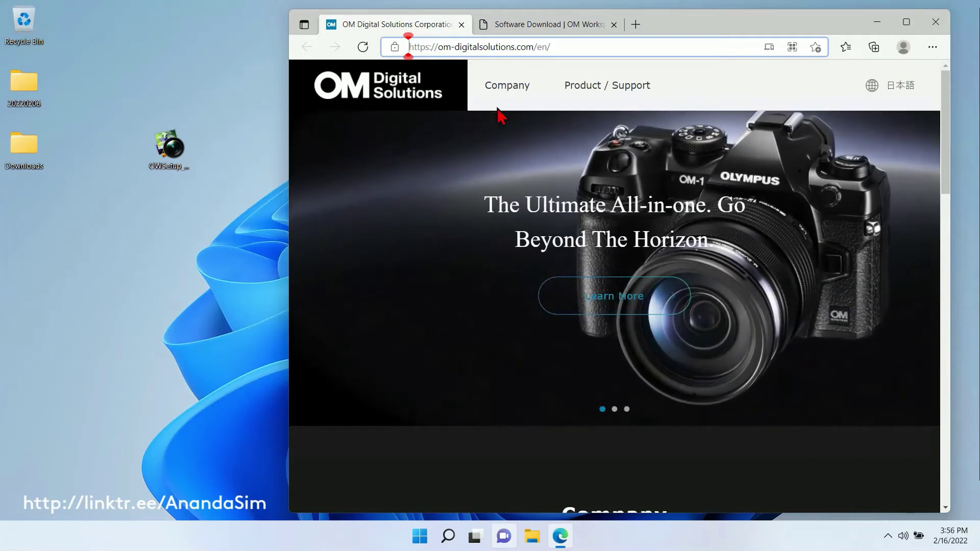
- Bring up the 'Software Download | OM Workspace' page in Edge
click(516, 29)
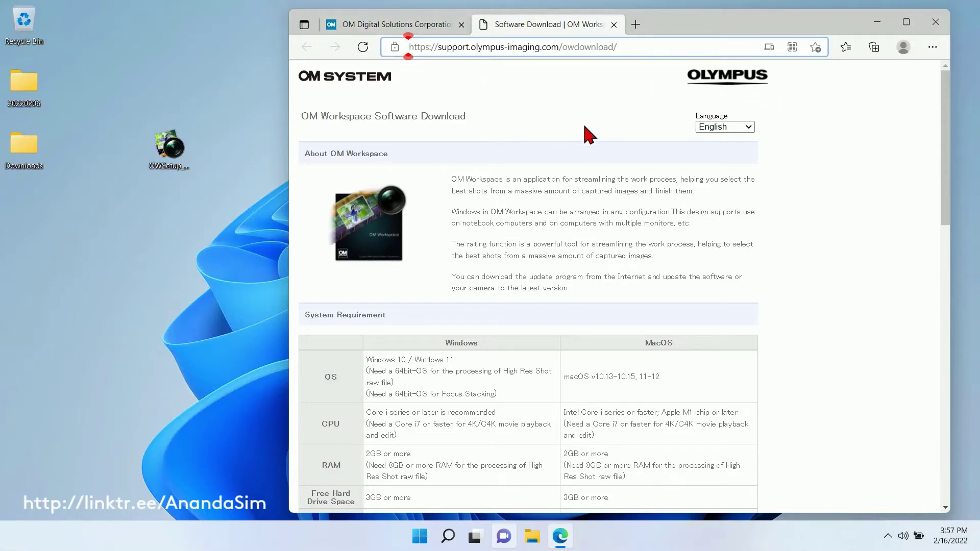
scroll(598, 145, down, 1)
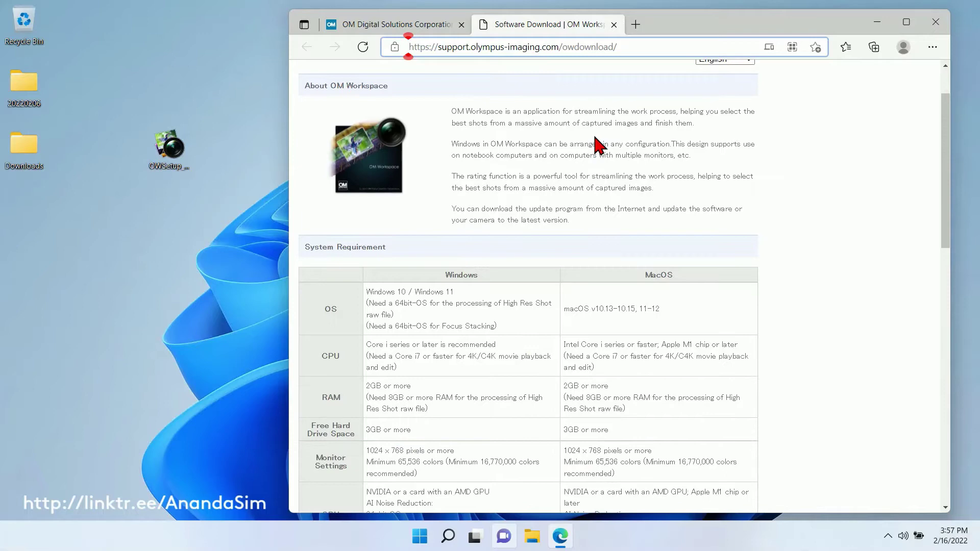
scroll(518, 270, down, 1)
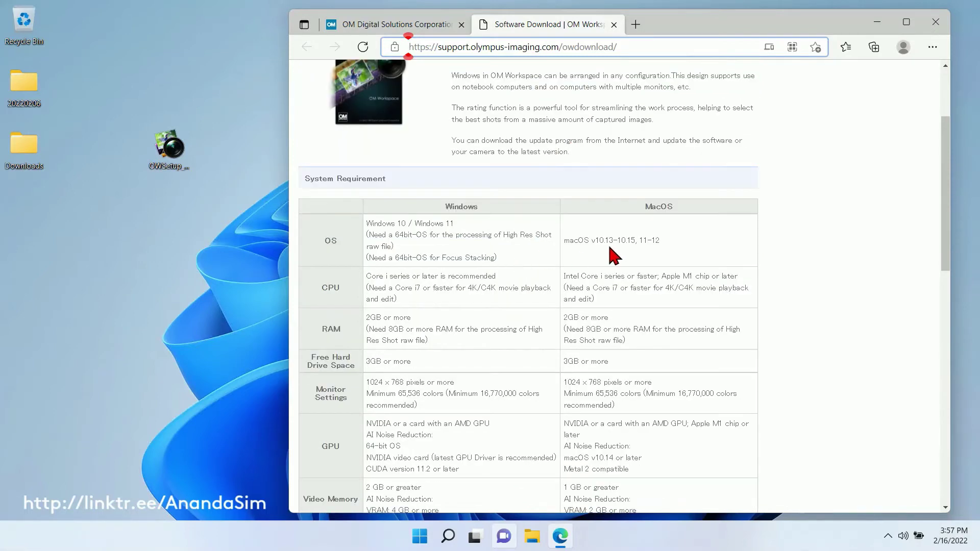
scroll(648, 254, down, 1)
scroll(658, 237, down, 4)
scroll(667, 228, down, 2)
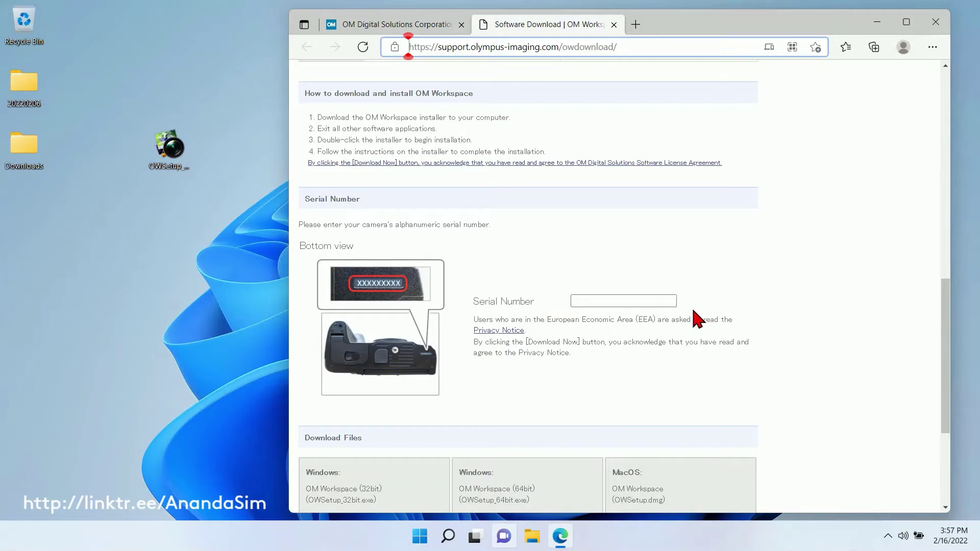
scroll(731, 289, down, 1)
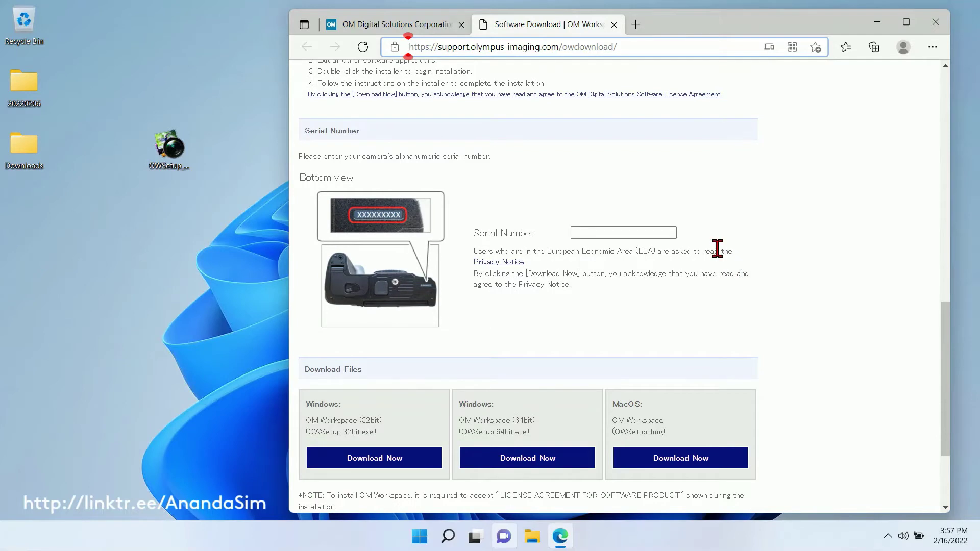
scroll(726, 249, down, 1)
scroll(728, 261, down, 1)
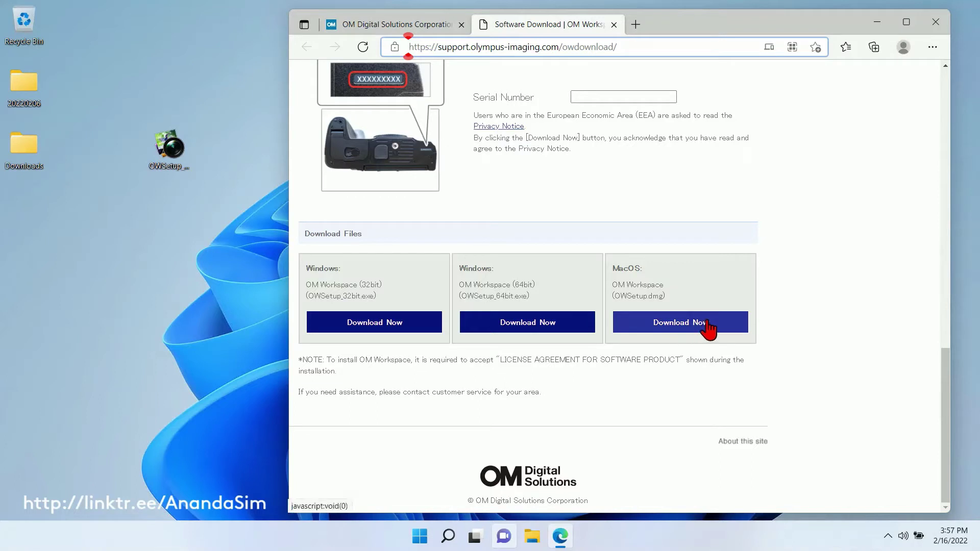
- Minimize Edge and launch the OWSetup_64bit.exe installer from the desktop
click(880, 23)
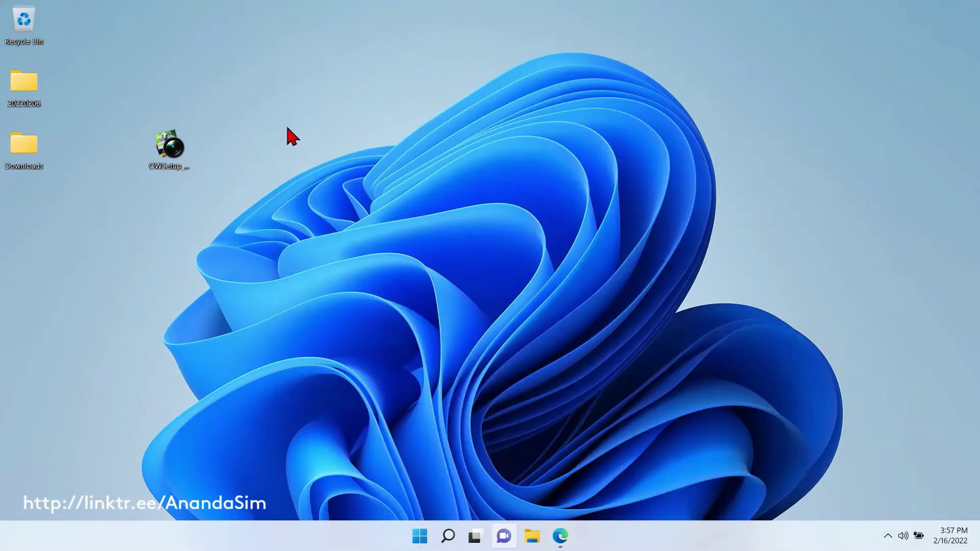
click(170, 155)
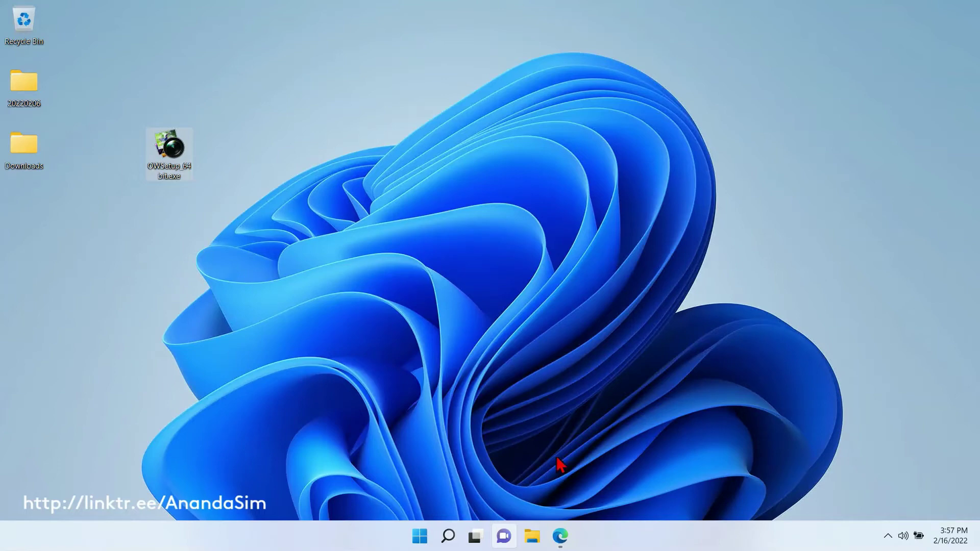
double_click(175, 145)
double_click(175, 145)
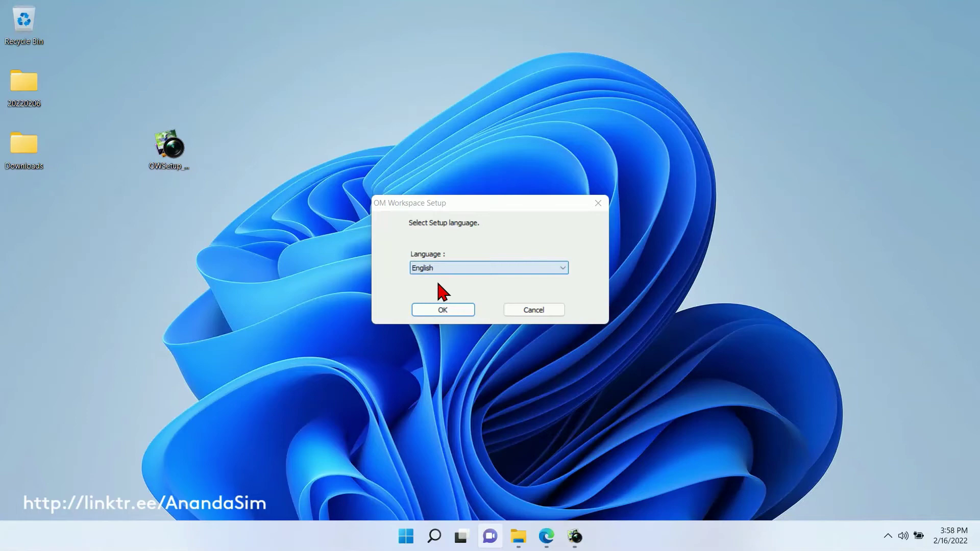
- Confirm English as the setup language, pass the welcome page, and accept the license
click(440, 313)
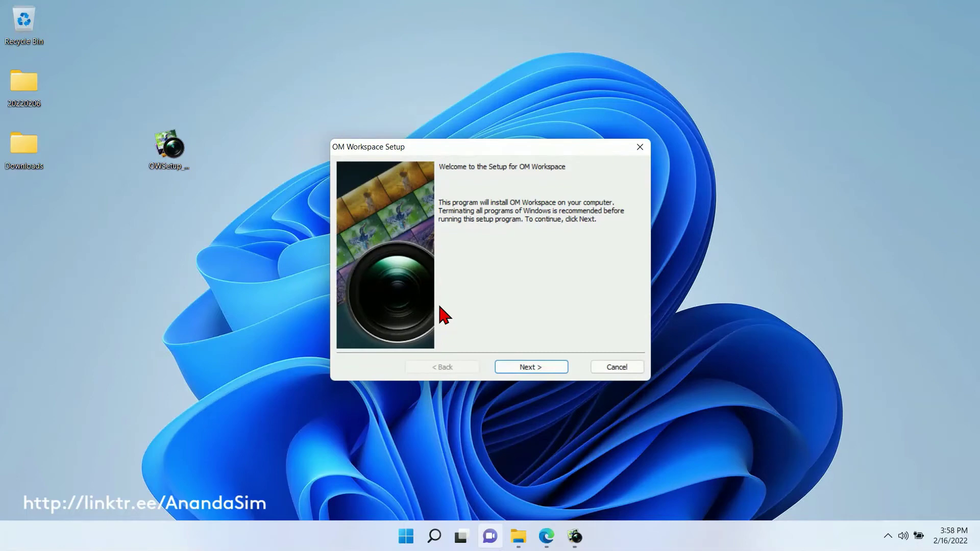
click(532, 369)
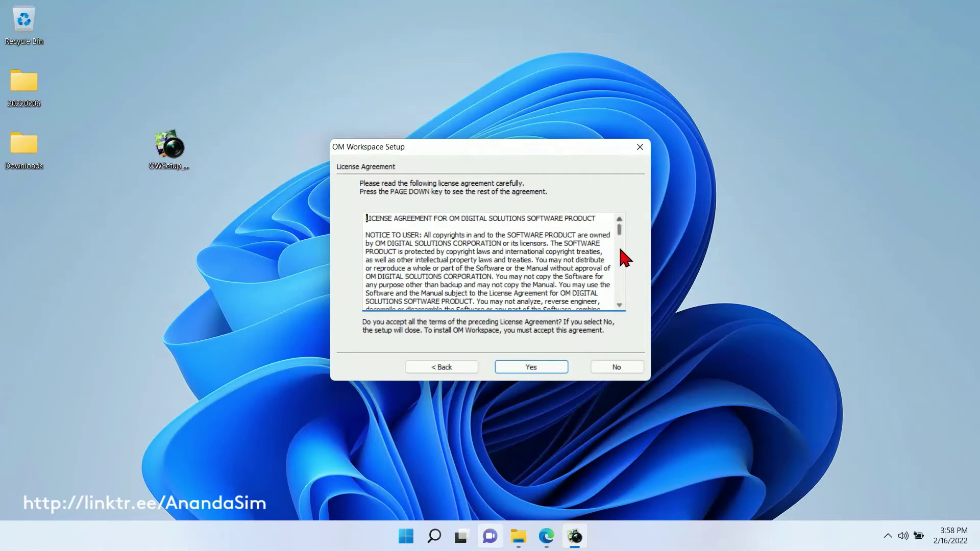
drag(620, 229, 616, 322)
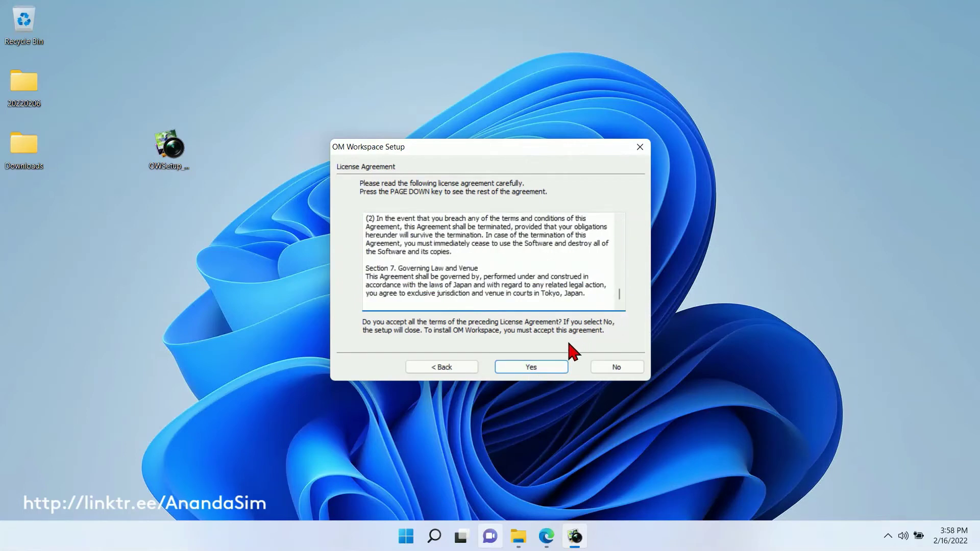
click(544, 371)
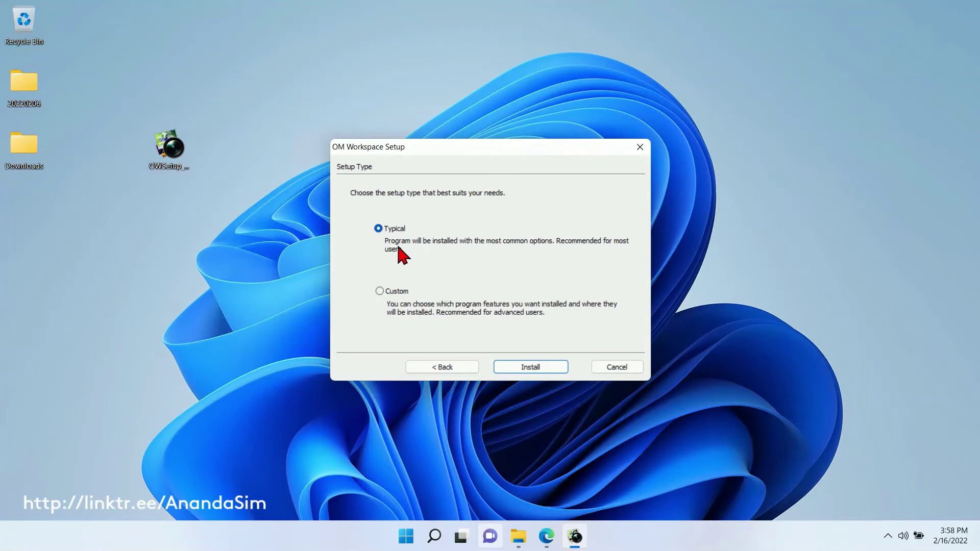
- Choose Custom setup and advance past Setup Options to Choose Destination Location
click(389, 293)
click(543, 367)
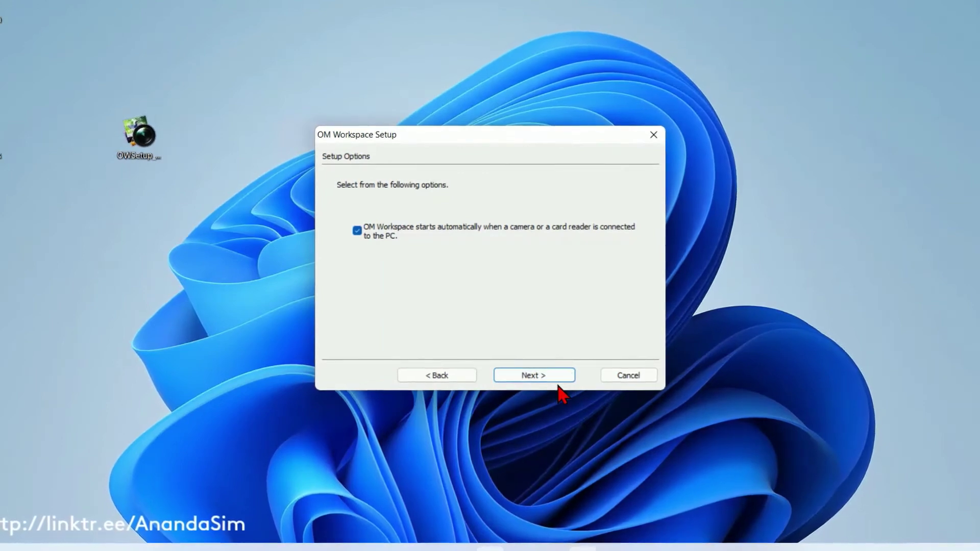
click(561, 370)
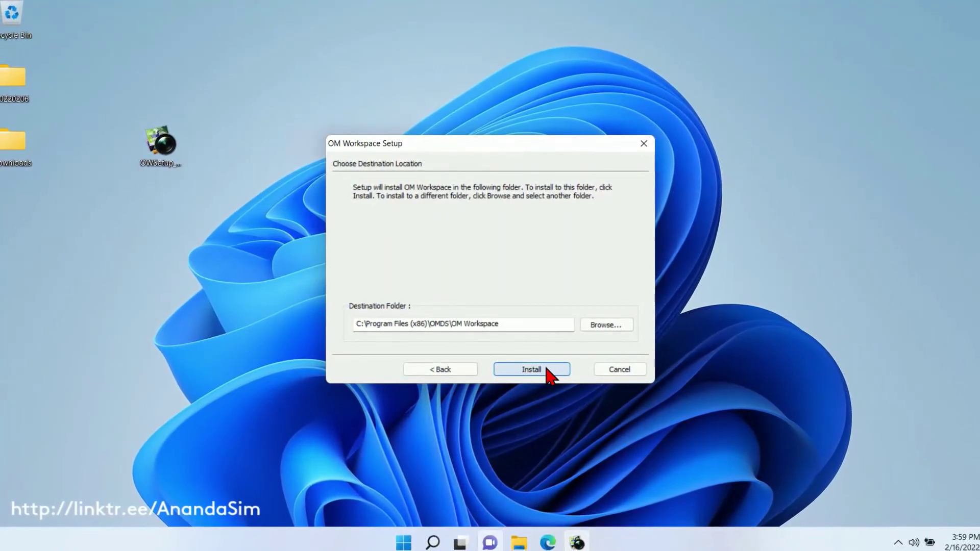
- Install OM Workspace into C:\Program Files (x86)\OMDS\OM Workspace
click(545, 374)
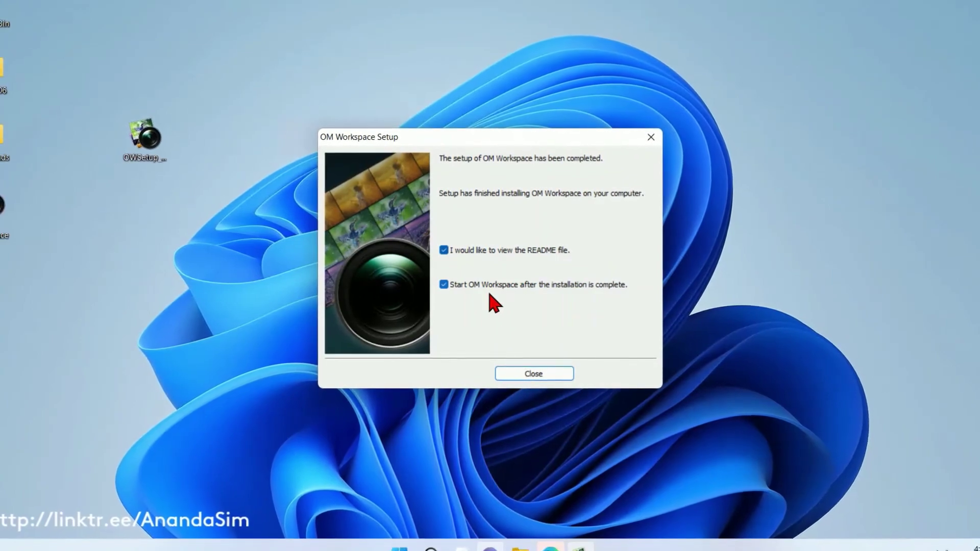
- Close Setup to launch OM Workspace, and maximize the Readme.txt Notepad window
click(530, 374)
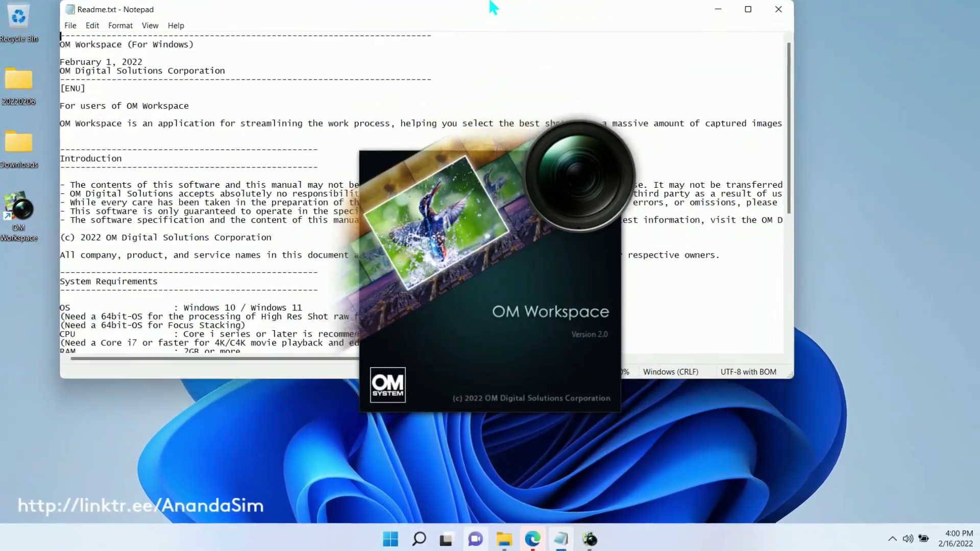
drag(486, 50, 490, 6)
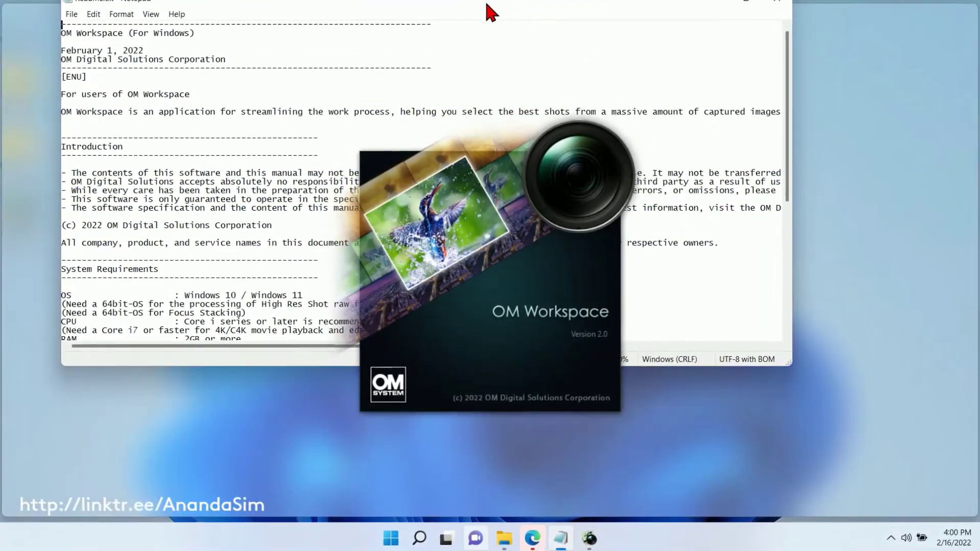